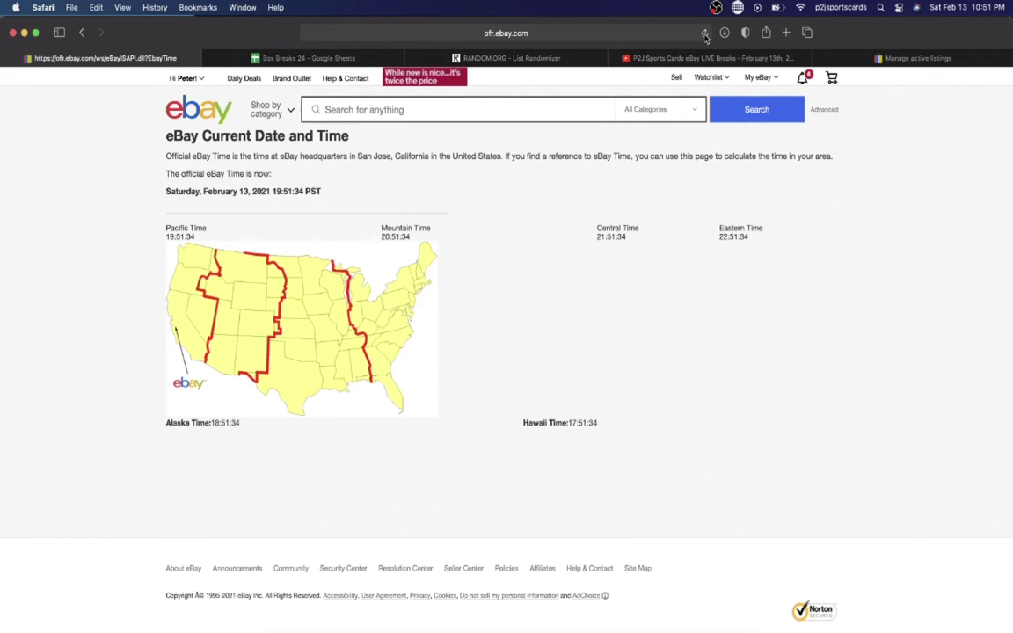
Step: On the Box Breaks 24 tab, review each team's buyer username from Atlanta Hawks to Utah Jazz
{"action": "left_click", "coordinate": [256, 59]}
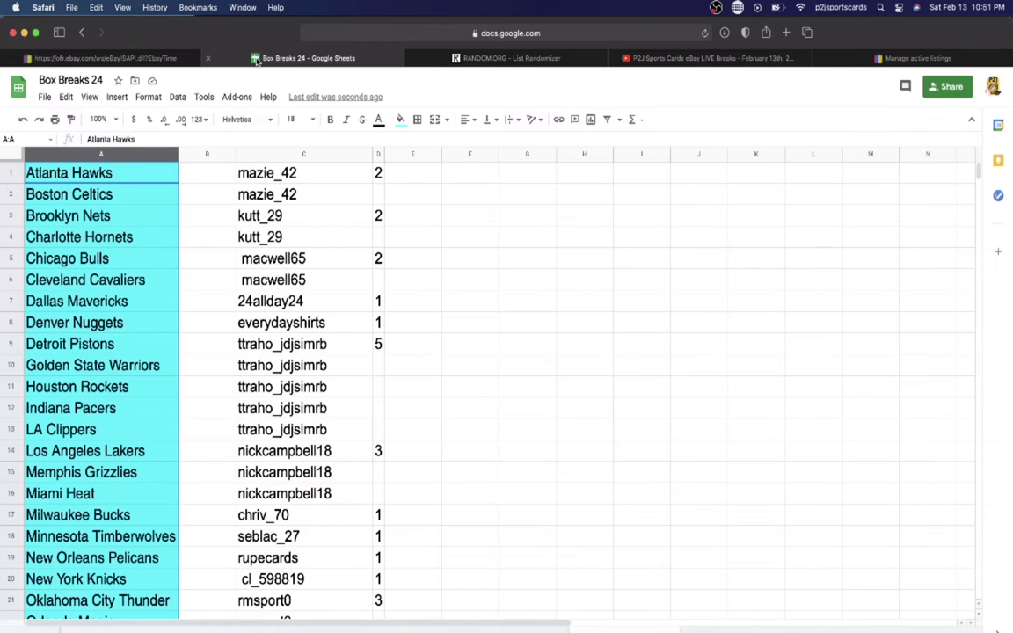
{"action": "left_click", "coordinate": [266, 165]}
{"action": "left_click", "coordinate": [305, 217]}
{"action": "left_click", "coordinate": [308, 262]}
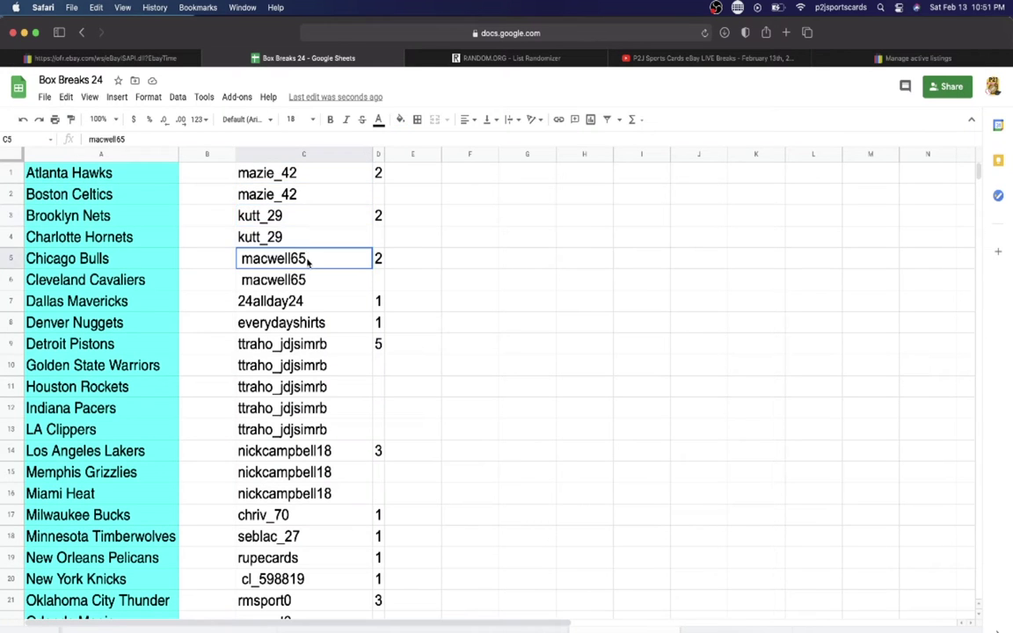
{"action": "scroll", "coordinate": [310, 247], "scroll_direction": "down", "scroll_amount": 2}
{"action": "left_click", "coordinate": [311, 261]}
{"action": "scroll", "coordinate": [311, 251], "scroll_direction": "down", "scroll_amount": 2}
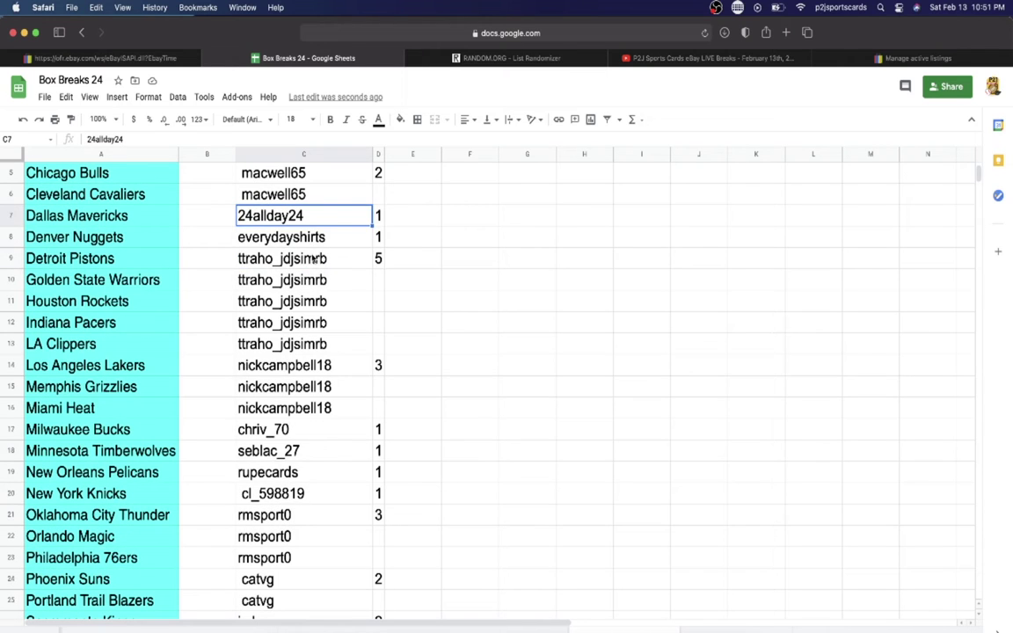
{"action": "left_click", "coordinate": [313, 238]}
{"action": "left_click", "coordinate": [313, 259]}
{"action": "scroll", "coordinate": [316, 255], "scroll_direction": "down", "scroll_amount": 5}
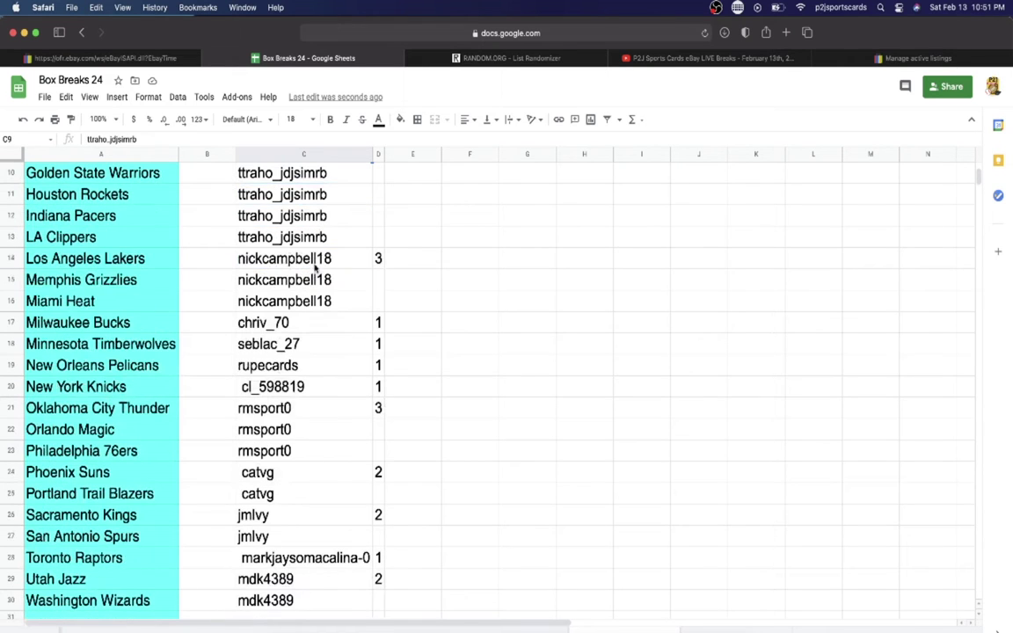
{"action": "left_click", "coordinate": [319, 256]}
{"action": "scroll", "coordinate": [320, 255], "scroll_direction": "down", "scroll_amount": 2}
{"action": "left_click", "coordinate": [318, 279]}
{"action": "scroll", "coordinate": [321, 260], "scroll_direction": "down", "scroll_amount": 2}
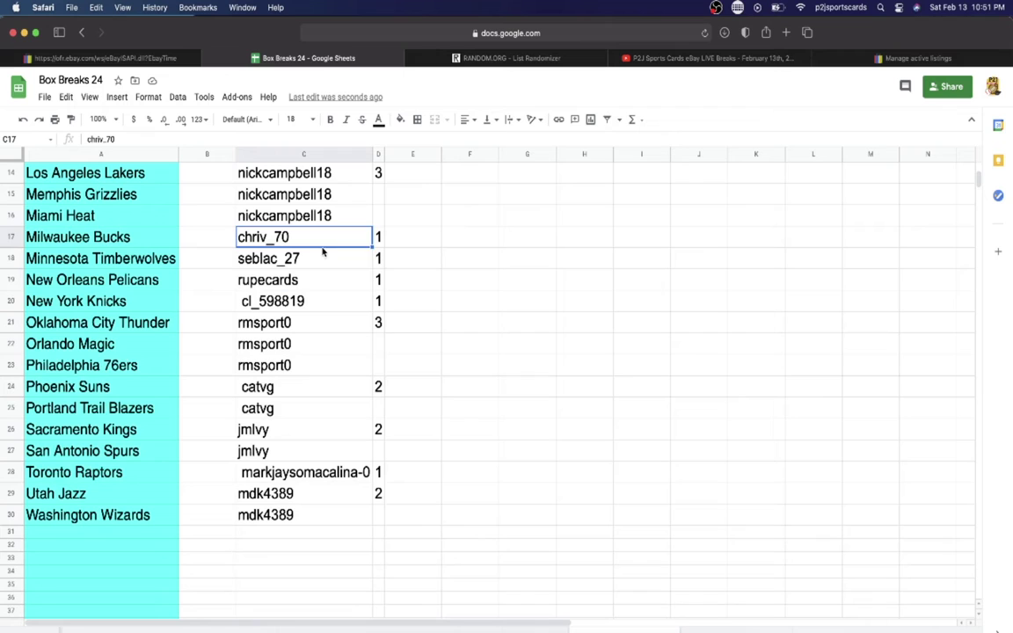
{"action": "left_click", "coordinate": [323, 260]}
{"action": "left_click", "coordinate": [321, 279]}
{"action": "scroll", "coordinate": [323, 269], "scroll_direction": "down", "scroll_amount": 1}
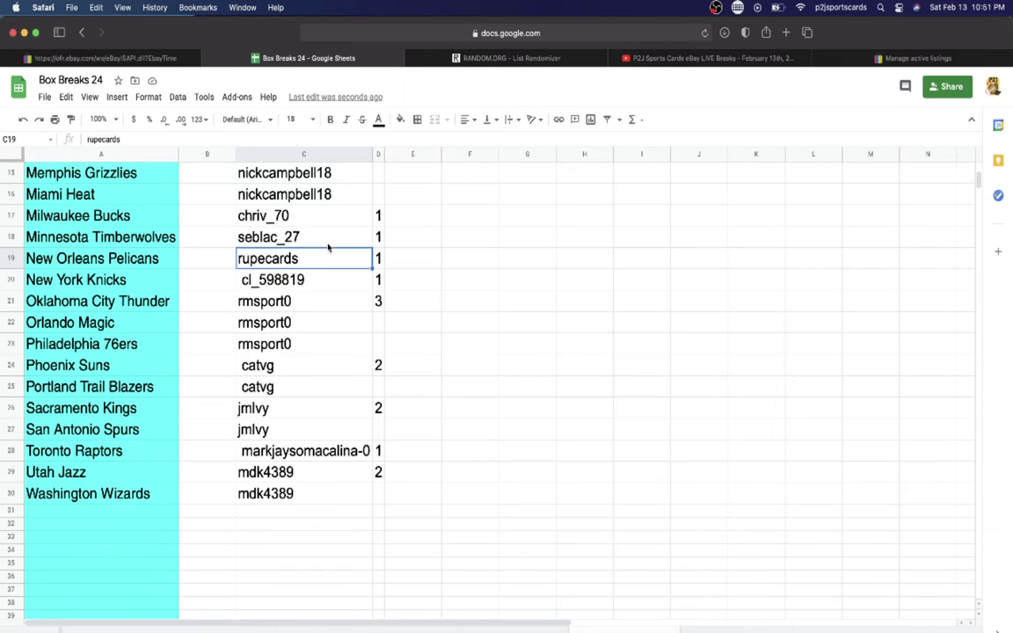
{"action": "left_click", "coordinate": [323, 282]}
{"action": "left_click", "coordinate": [319, 308]}
{"action": "scroll", "coordinate": [315, 325], "scroll_direction": "down", "scroll_amount": 1}
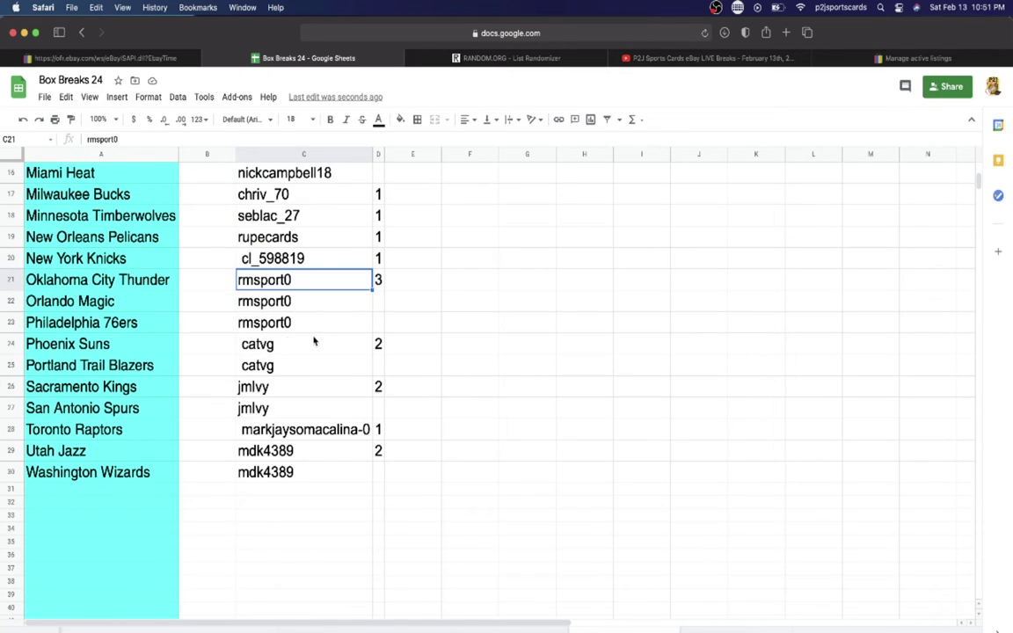
{"action": "left_click", "coordinate": [314, 341]}
{"action": "scroll", "coordinate": [319, 312], "scroll_direction": "down", "scroll_amount": 4}
{"action": "left_click", "coordinate": [314, 302]}
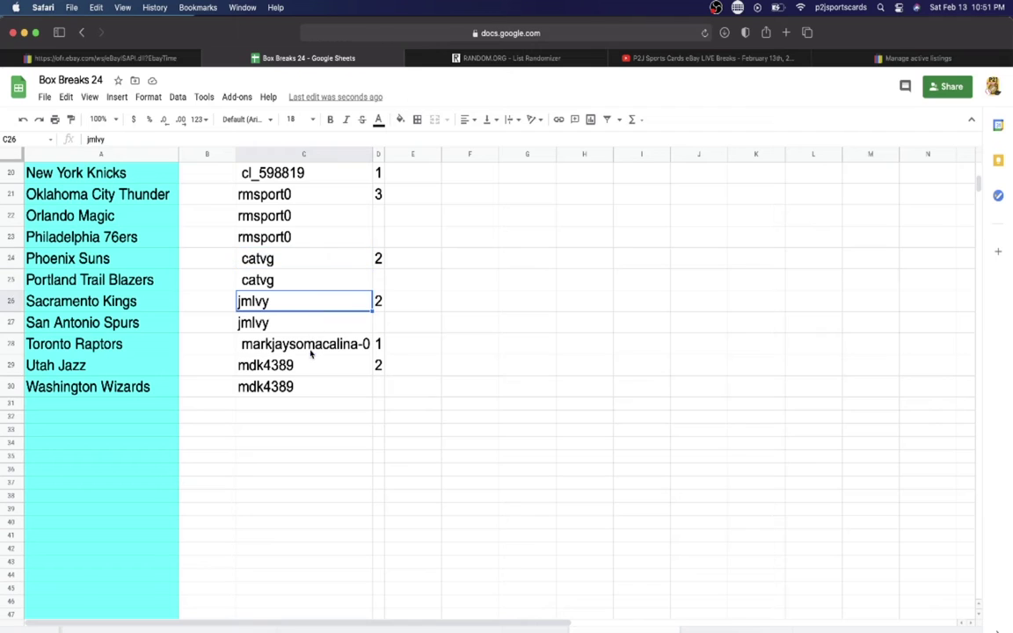
{"action": "left_click", "coordinate": [310, 343]}
{"action": "left_click", "coordinate": [307, 368]}
{"action": "scroll", "coordinate": [307, 370], "scroll_direction": "up", "scroll_amount": 10}
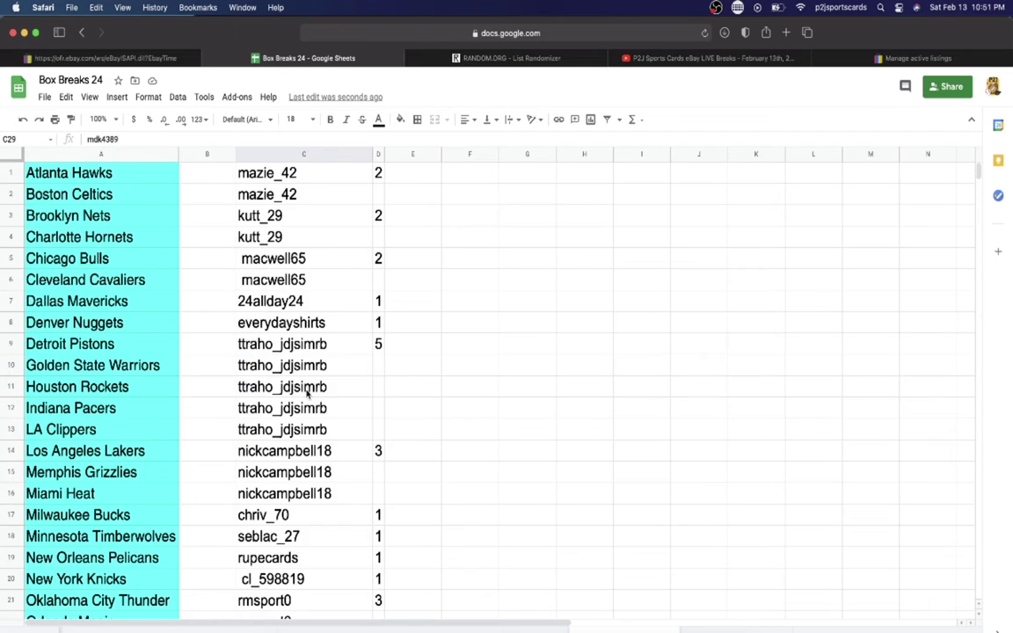
Step: Copy the entire column C of buyer usernames
{"action": "left_click", "coordinate": [328, 153]}
{"action": "key", "text": "super+c"}
{"action": "scroll", "coordinate": [328, 153], "scroll_direction": "down", "scroll_amount": 10}
Step: Paste the copied buyer usernames into the RANDOM.ORG List Randomizer box
{"action": "scroll", "coordinate": [328, 264], "scroll_direction": "up", "scroll_amount": 10}
{"action": "left_click", "coordinate": [510, 58]}
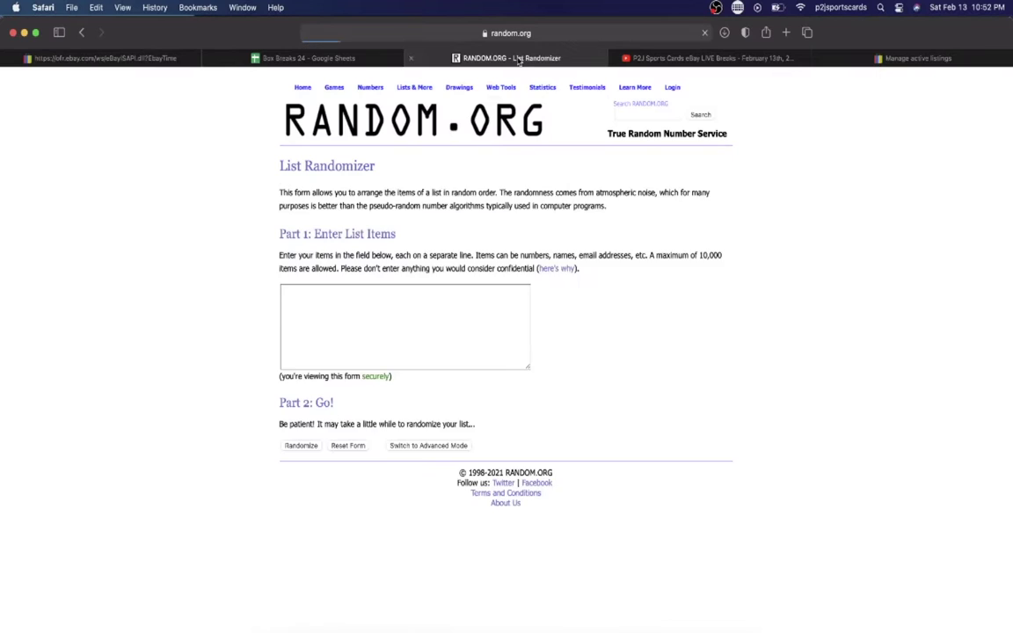
{"action": "left_click", "coordinate": [395, 294]}
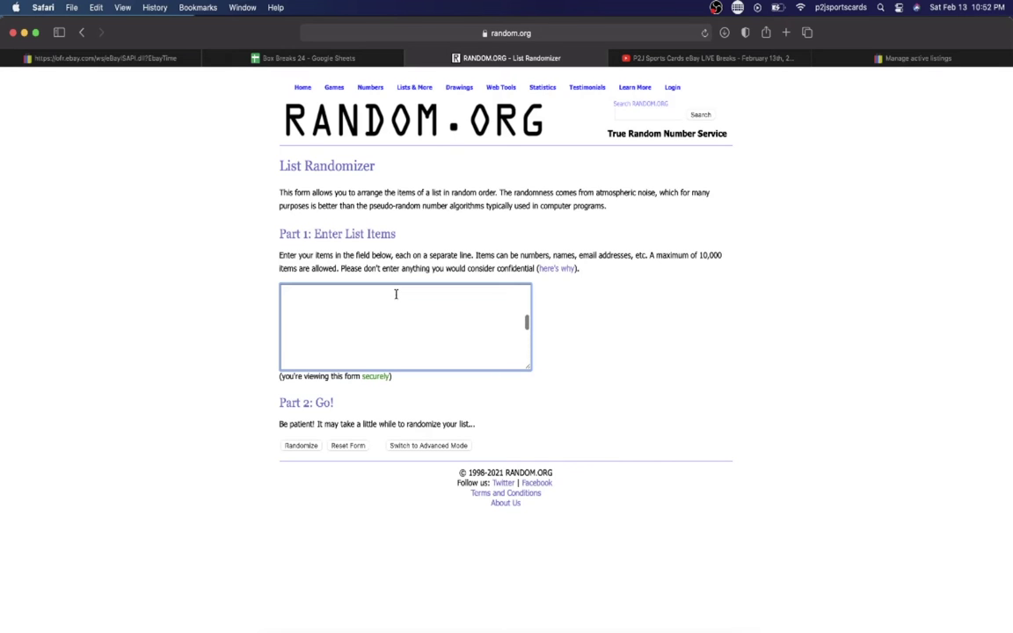
{"action": "key", "text": "super+v"}
{"action": "scroll", "coordinate": [396, 316], "scroll_direction": "down", "scroll_amount": 15}
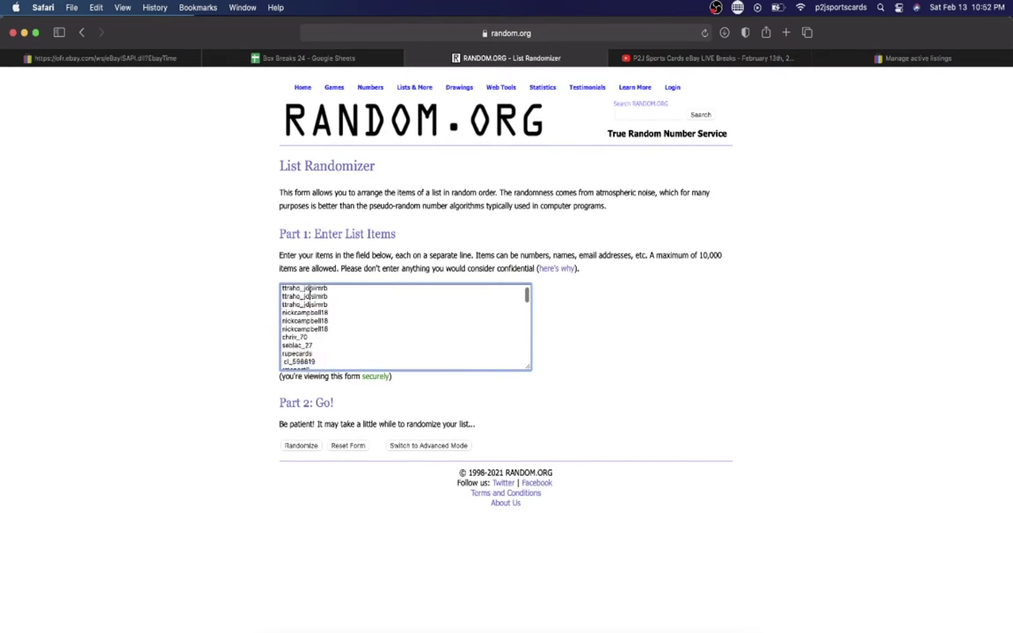
Step: Randomize the username list, reshuffle it several more times, and select the final shuffled list
{"action": "left_click", "coordinate": [300, 446]}
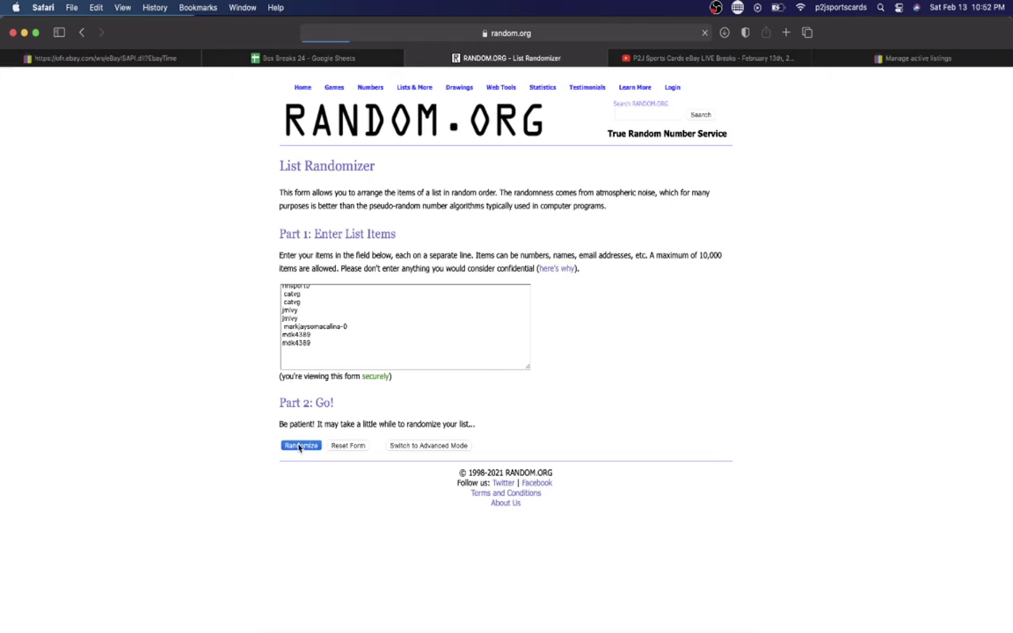
{"action": "left_click", "coordinate": [293, 573]}
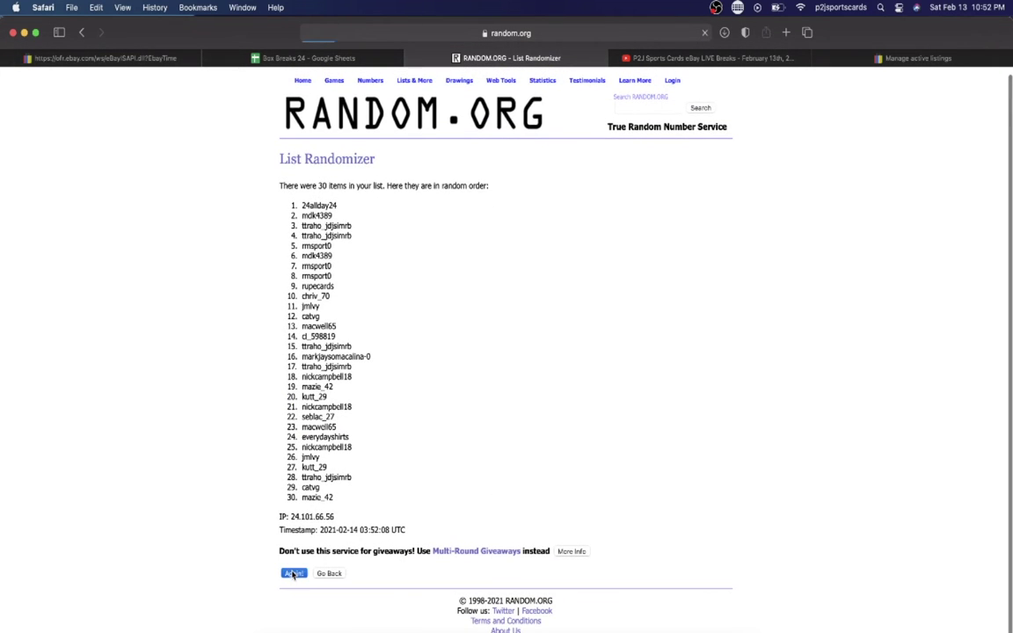
{"action": "left_click", "coordinate": [293, 574]}
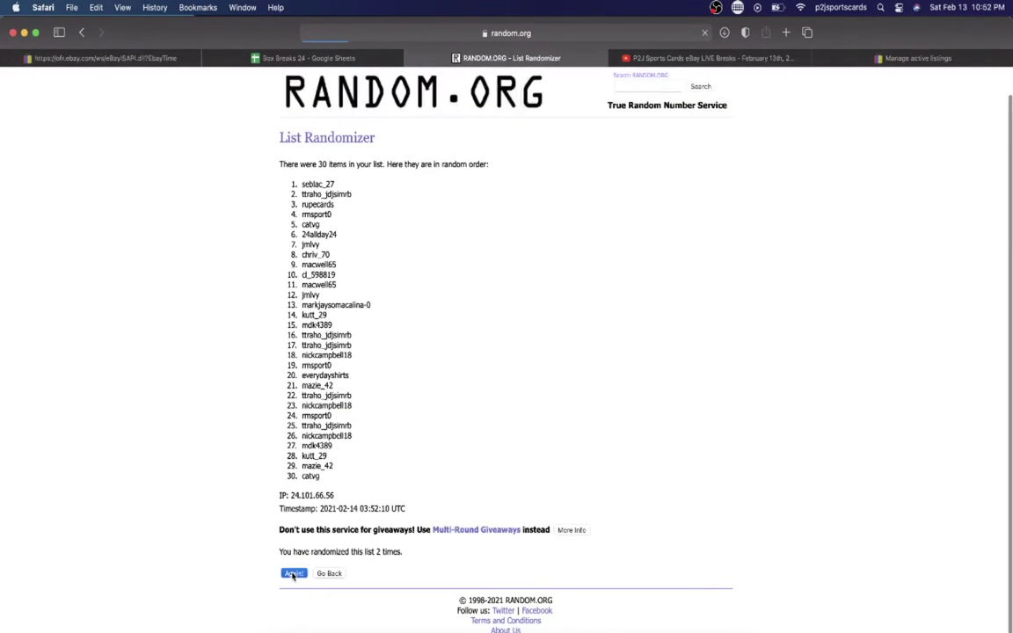
{"action": "left_click", "coordinate": [292, 573]}
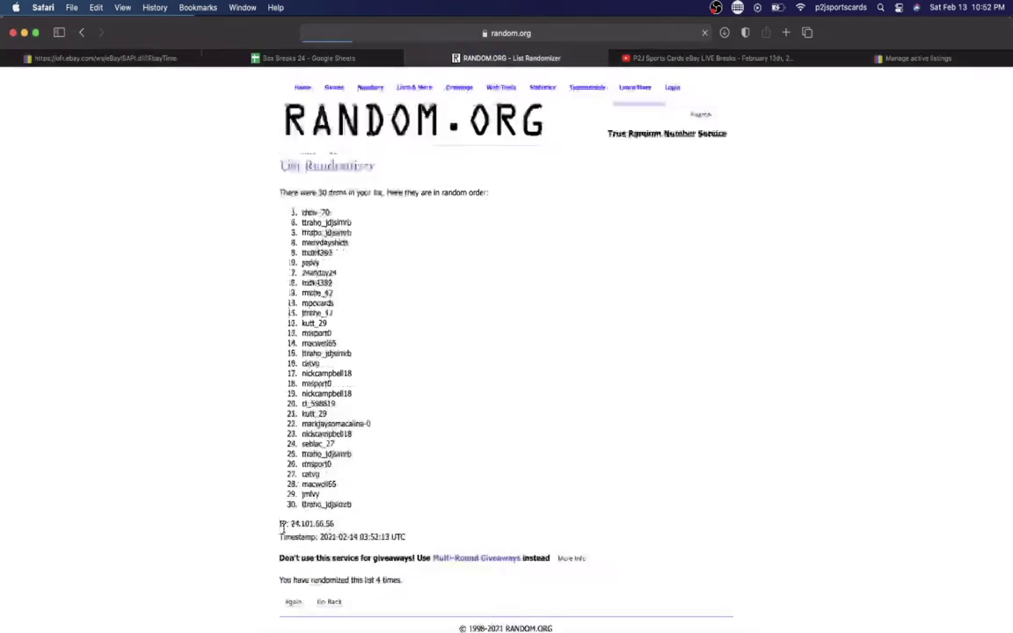
{"action": "left_click", "coordinate": [293, 573]}
{"action": "left_click", "coordinate": [295, 573]}
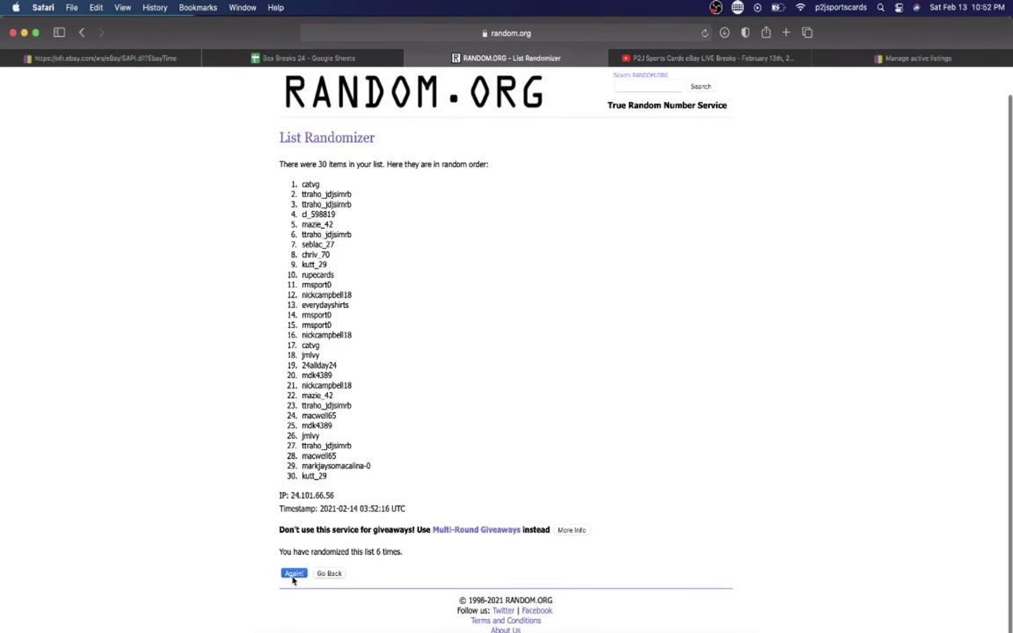
{"action": "left_click_drag", "start_coordinate": [299, 212], "coordinate": [352, 504]}
{"action": "left_click", "coordinate": [343, 58]}
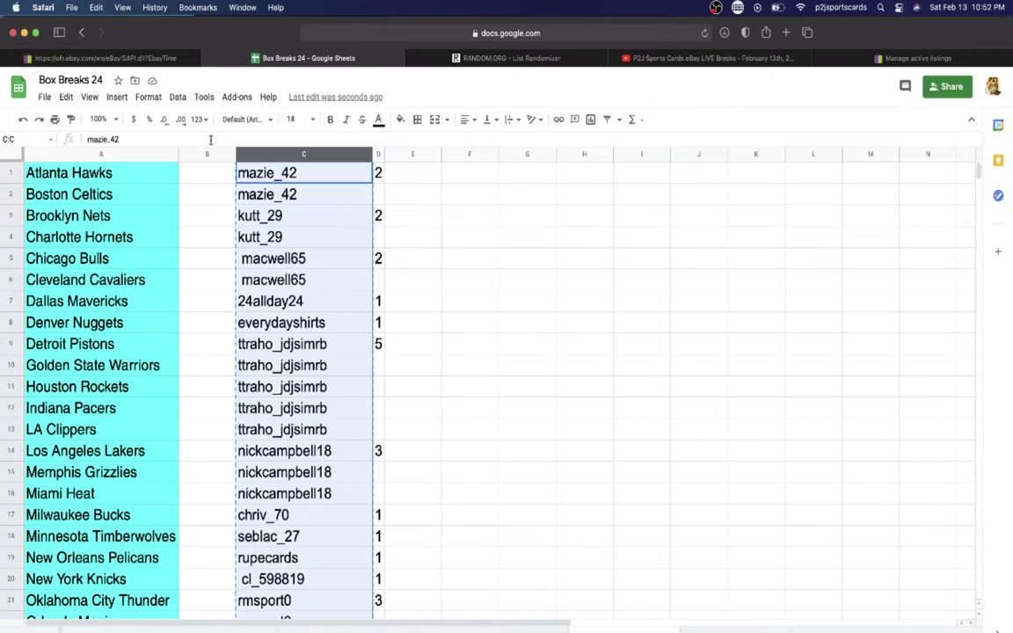
{"action": "key", "text": "ctrl+v"}
{"action": "left_click", "coordinate": [293, 119]}
{"action": "left_click", "coordinate": [292, 303]}
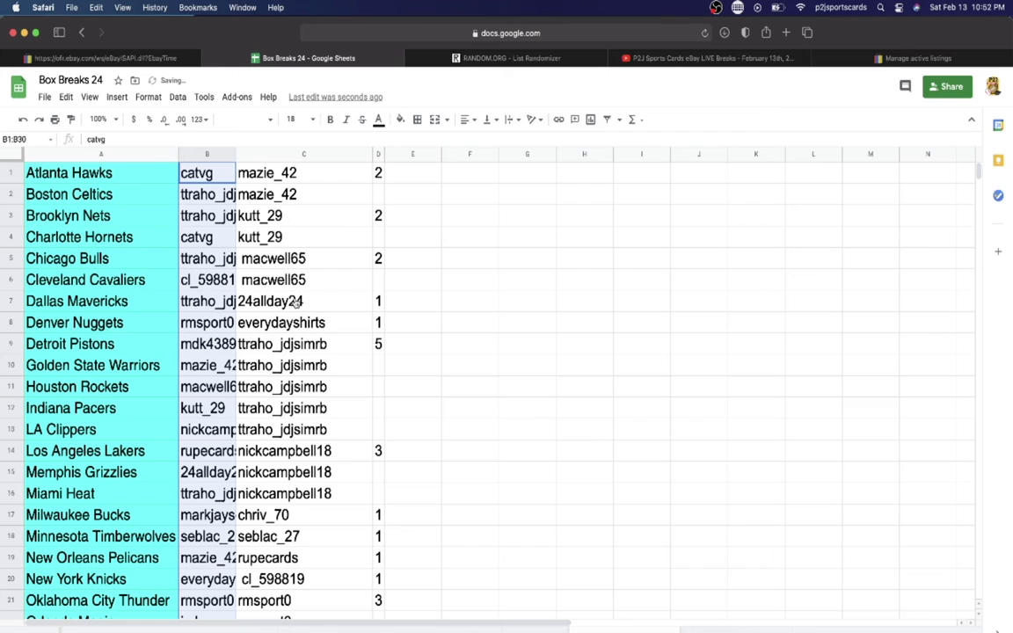
{"action": "double_click", "coordinate": [235, 154]}
{"action": "scroll", "coordinate": [235, 156], "scroll_direction": "down", "scroll_amount": 5}
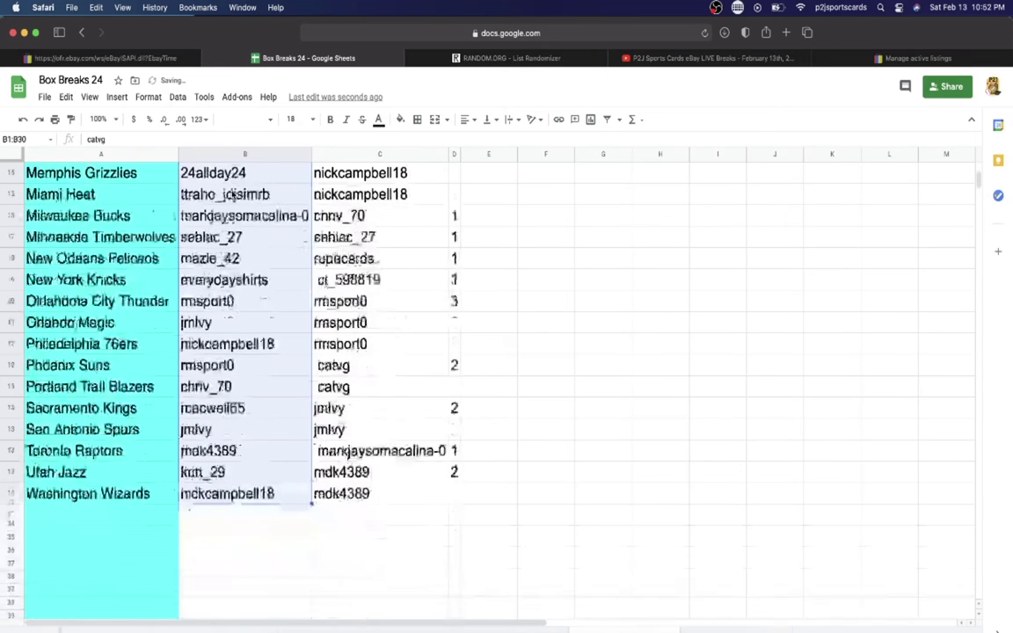
{"action": "scroll", "coordinate": [233, 190], "scroll_direction": "up", "scroll_amount": 5}
{"action": "left_click", "coordinate": [224, 172]}
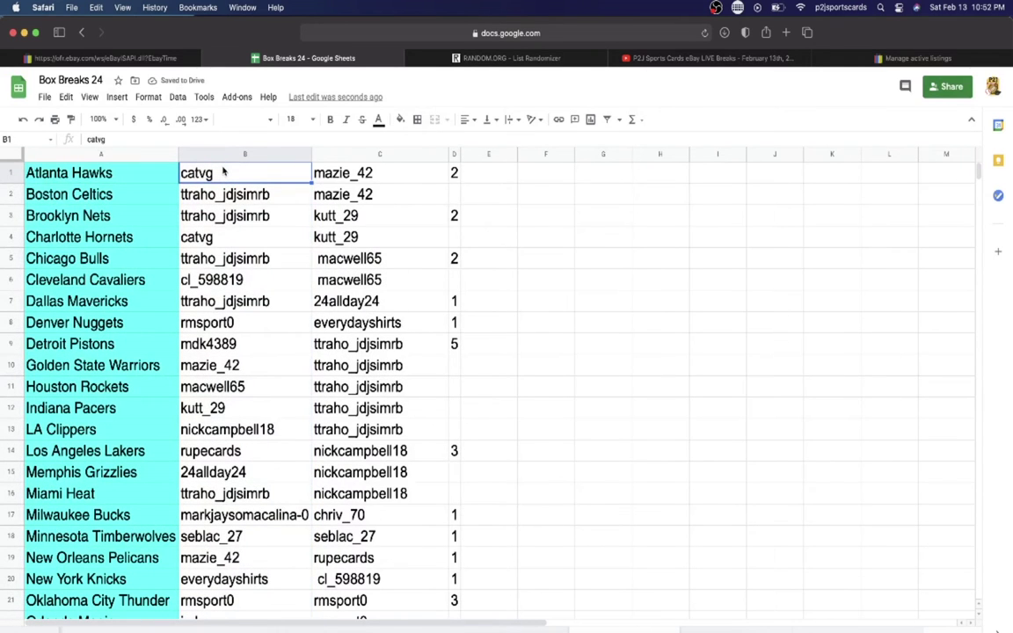
{"action": "key", "text": "Down"}
{"action": "key", "text": "Down"}
{"action": "key", "text": "Down"}
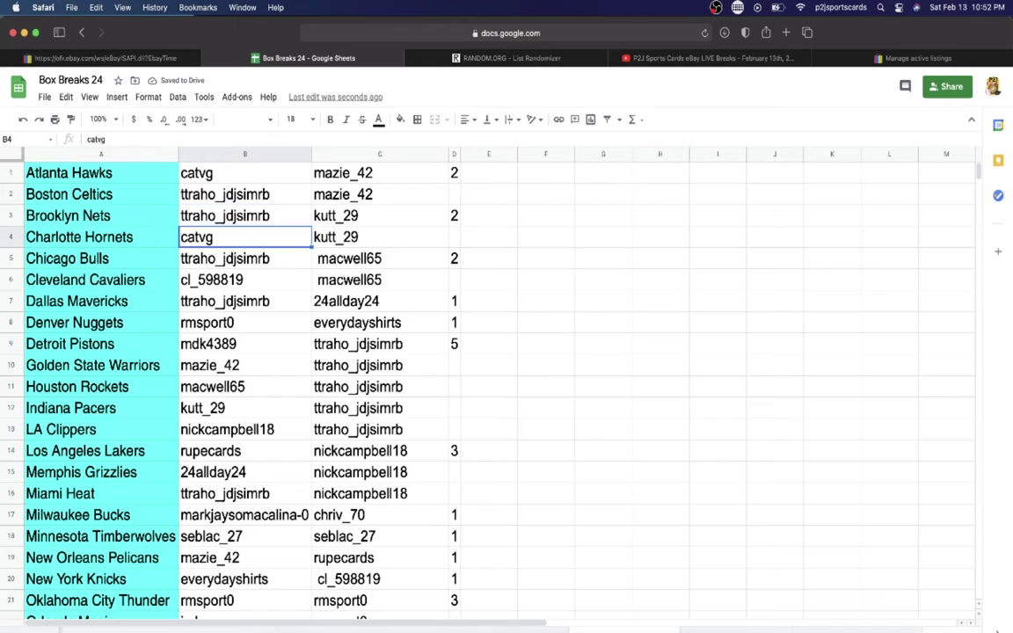
{"action": "key", "text": "Down"}
{"action": "key", "text": "Down"}
{"action": "key", "text": "Down"}
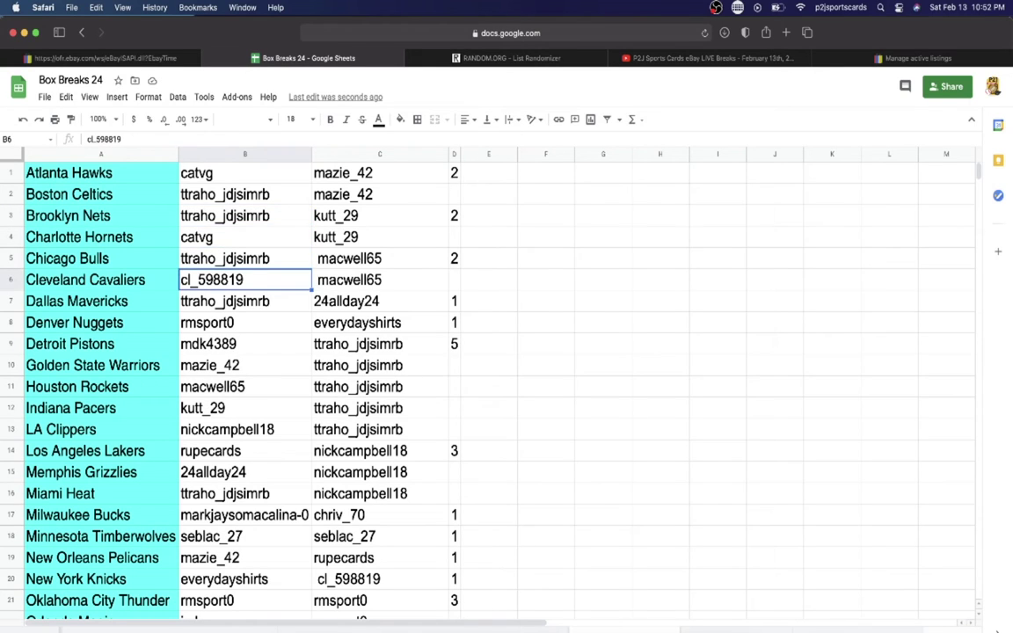
{"action": "key", "text": "Down"}
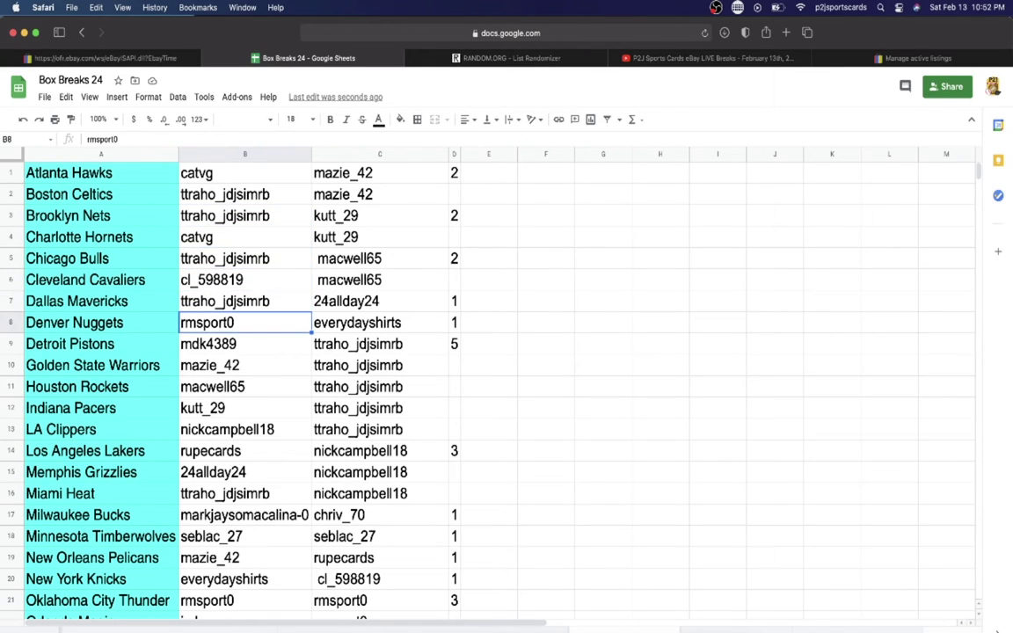
{"action": "key", "text": "Down"}
{"action": "key", "text": "Down"}
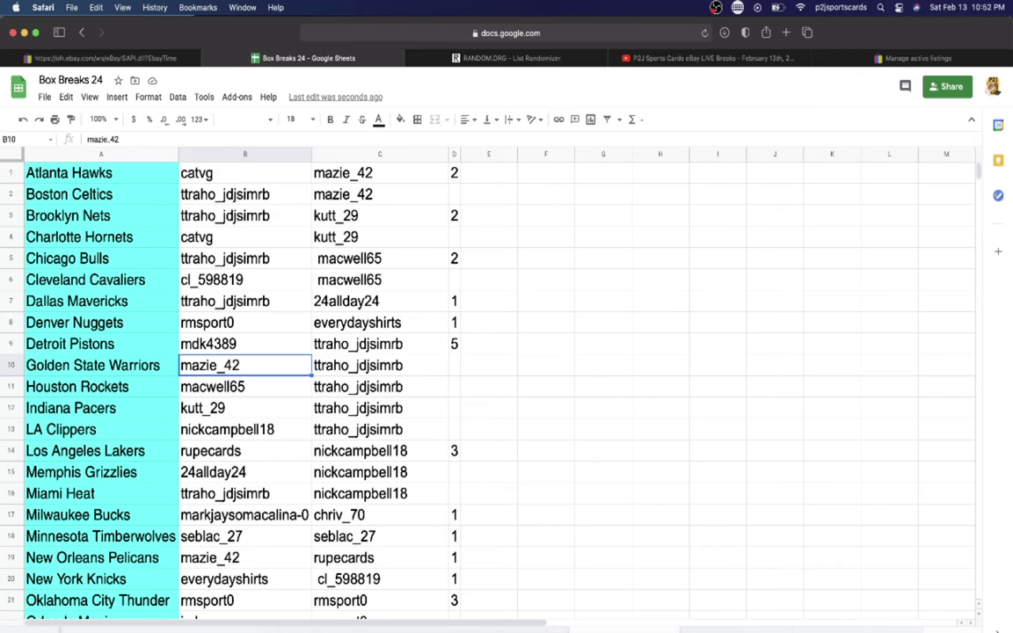
{"action": "key", "text": "Down"}
{"action": "key", "text": "Down"}
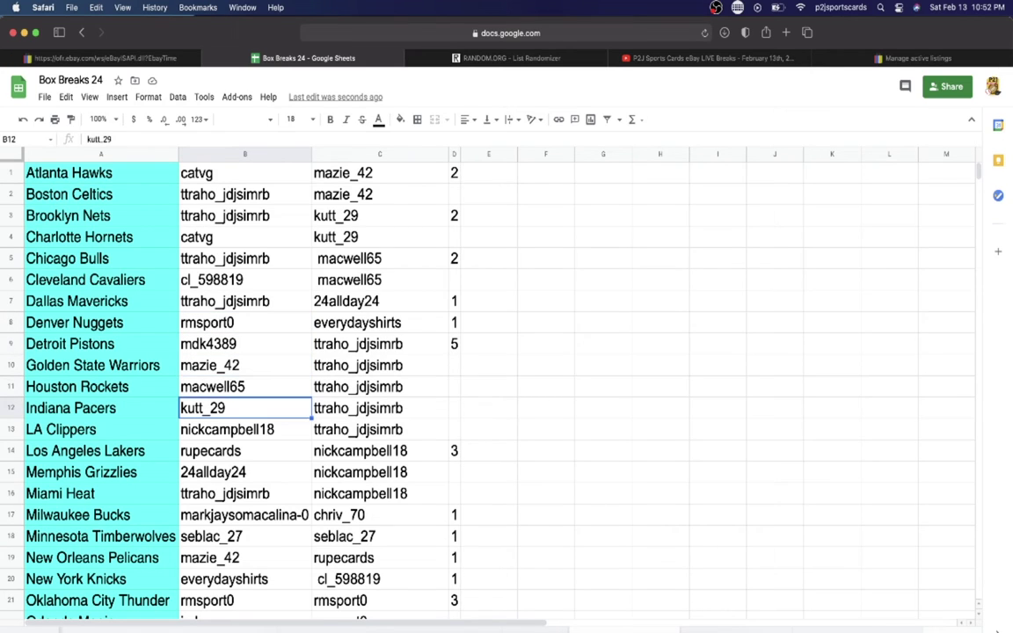
{"action": "key", "text": "Down"}
{"action": "key", "text": "Down"}
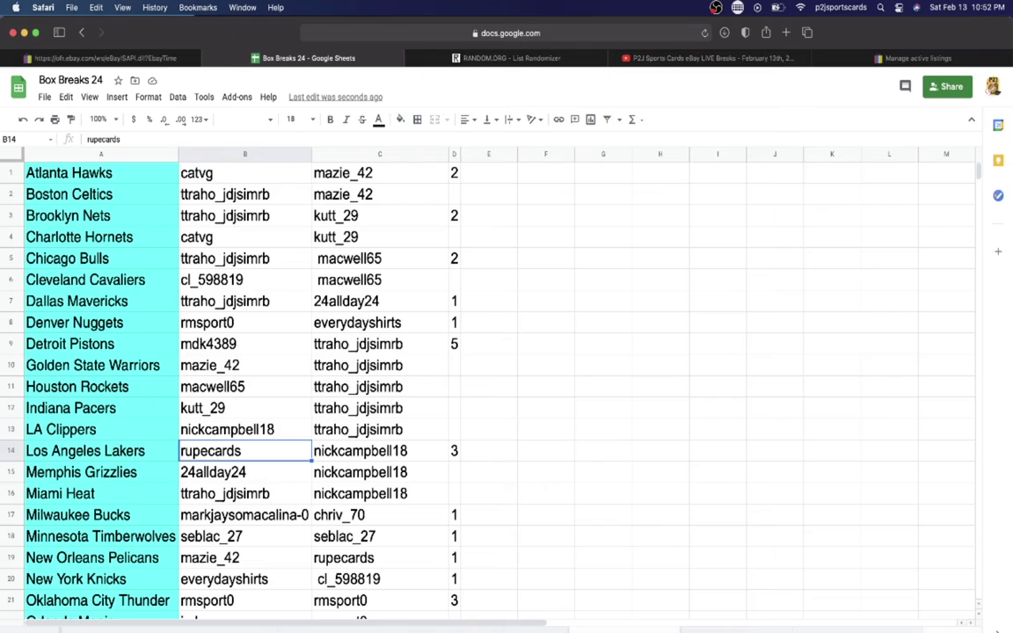
{"action": "key", "text": "Down"}
{"action": "key", "text": "Down"}
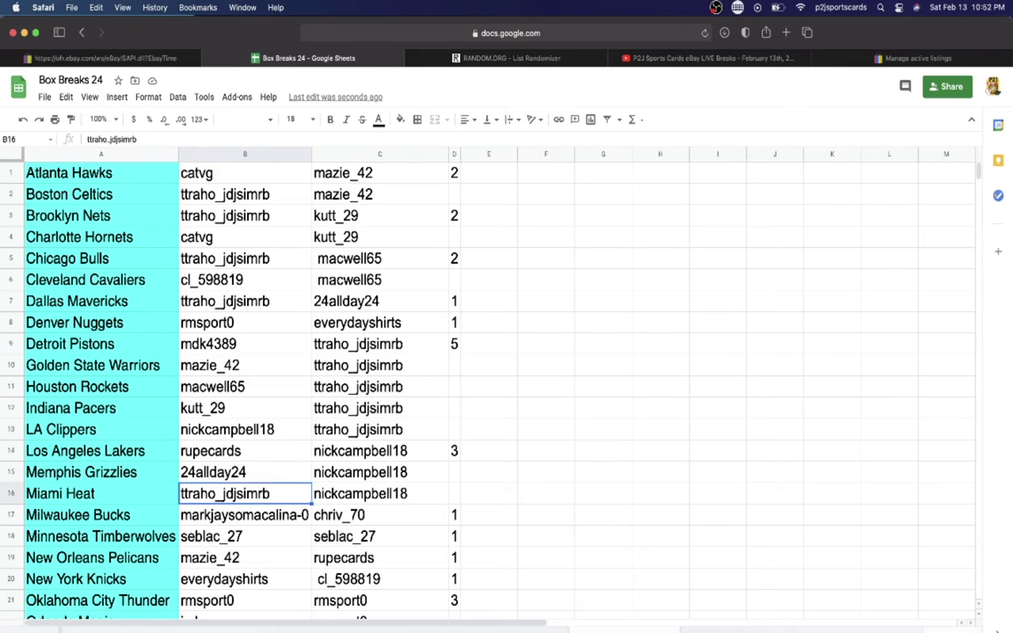
{"action": "key", "text": "Down"}
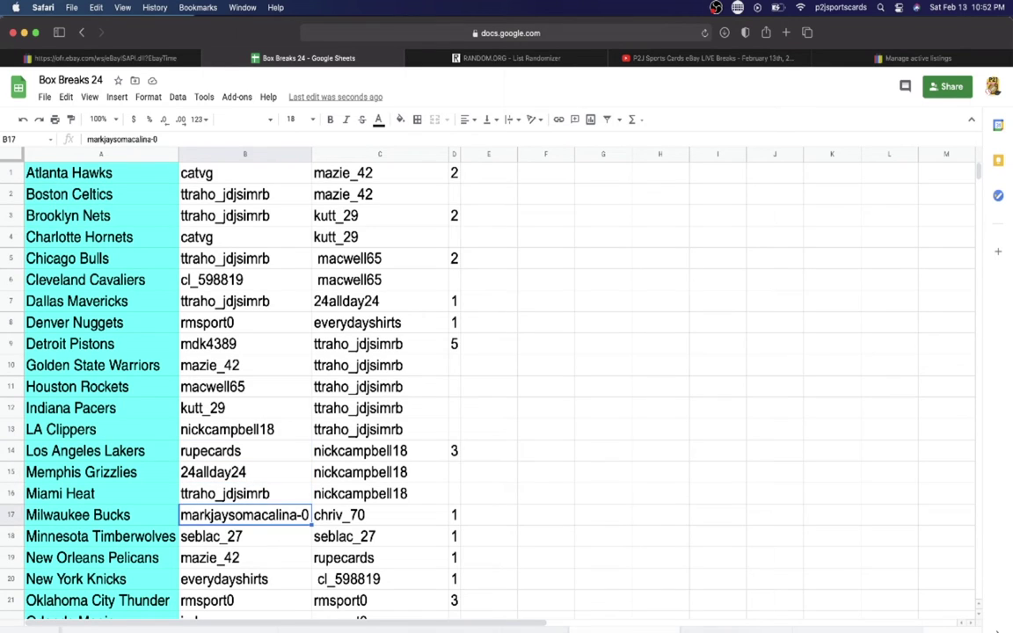
{"action": "key", "text": "Down"}
{"action": "key", "text": "Down"}
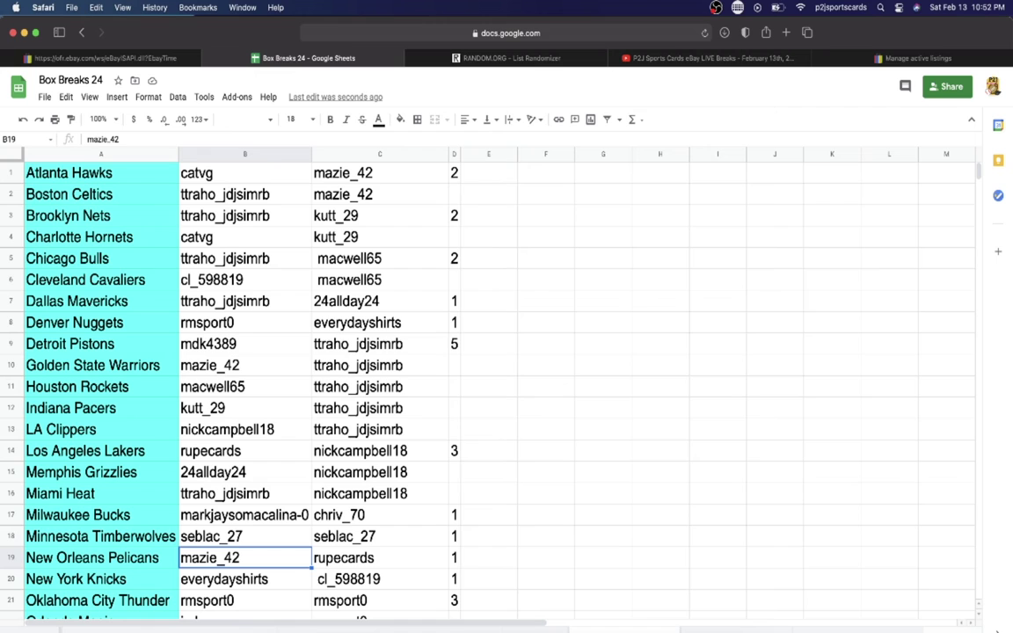
{"action": "key", "text": "Down"}
{"action": "key", "text": "Down"}
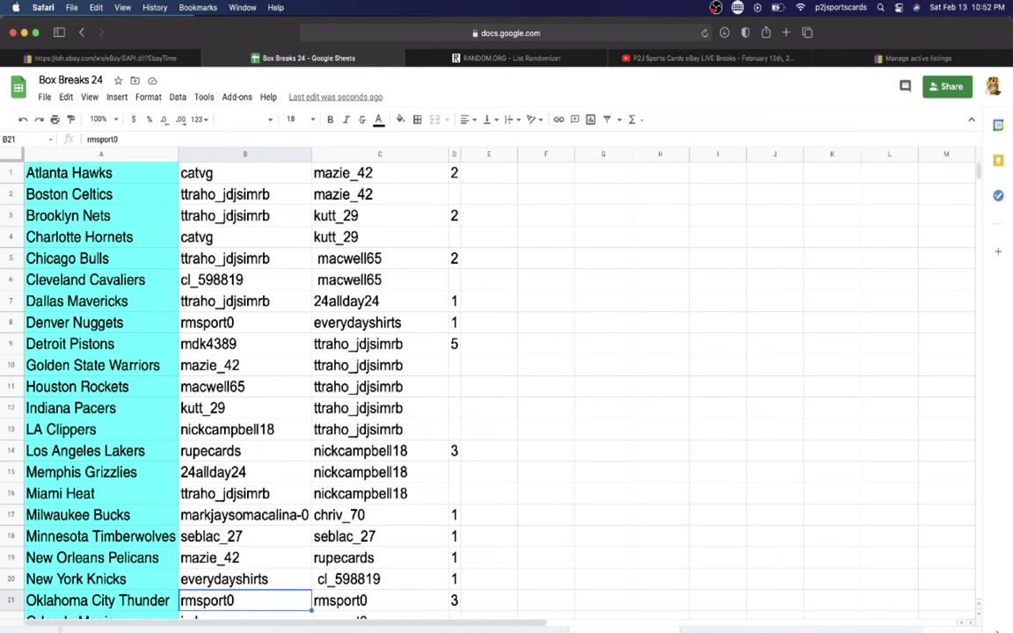
{"action": "key", "text": "Down"}
{"action": "key", "text": "Down"}
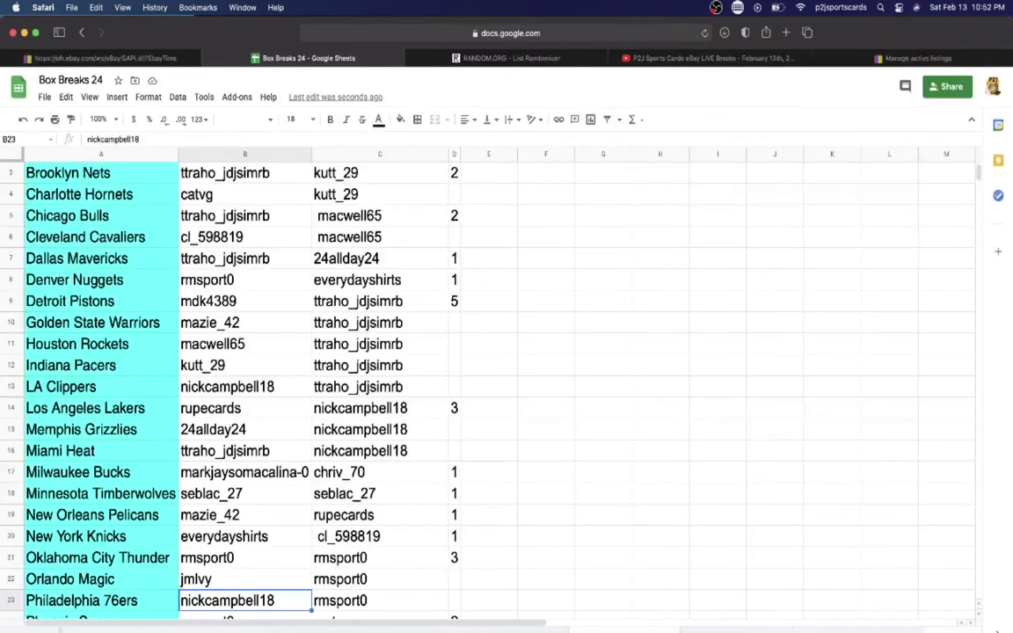
{"action": "key", "text": "Down"}
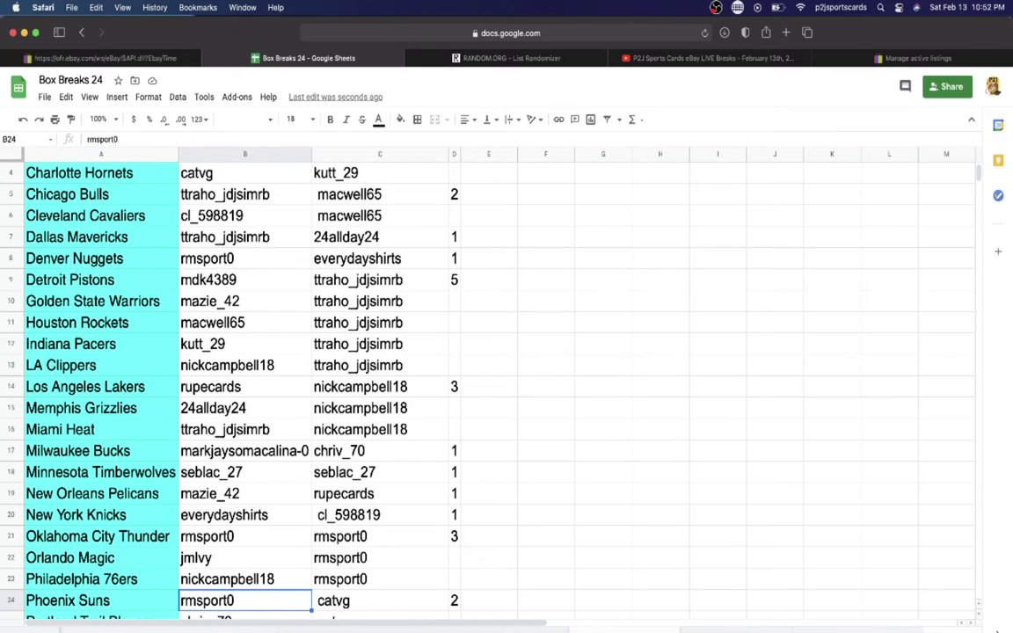
{"action": "key", "text": "Down"}
{"action": "key", "text": "Down"}
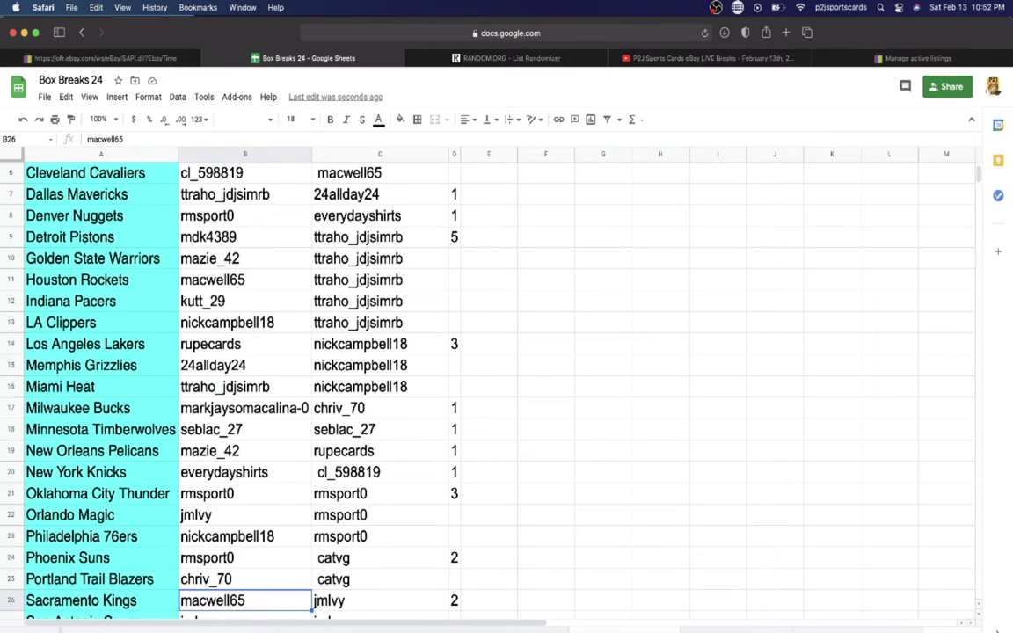
{"action": "key", "text": "Down"}
{"action": "key", "text": "Down"}
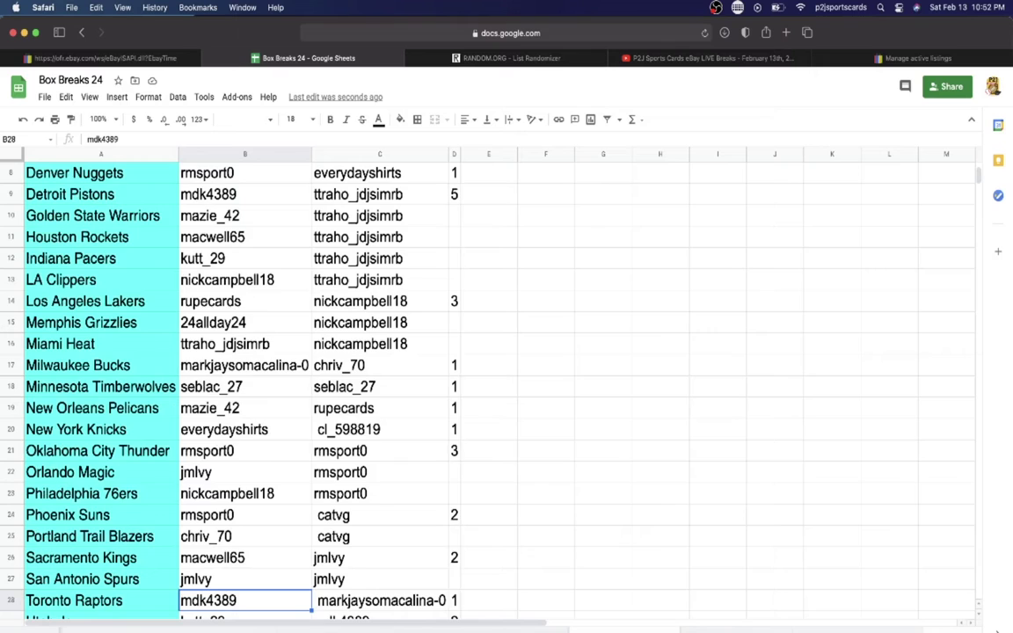
{"action": "key", "text": "Down"}
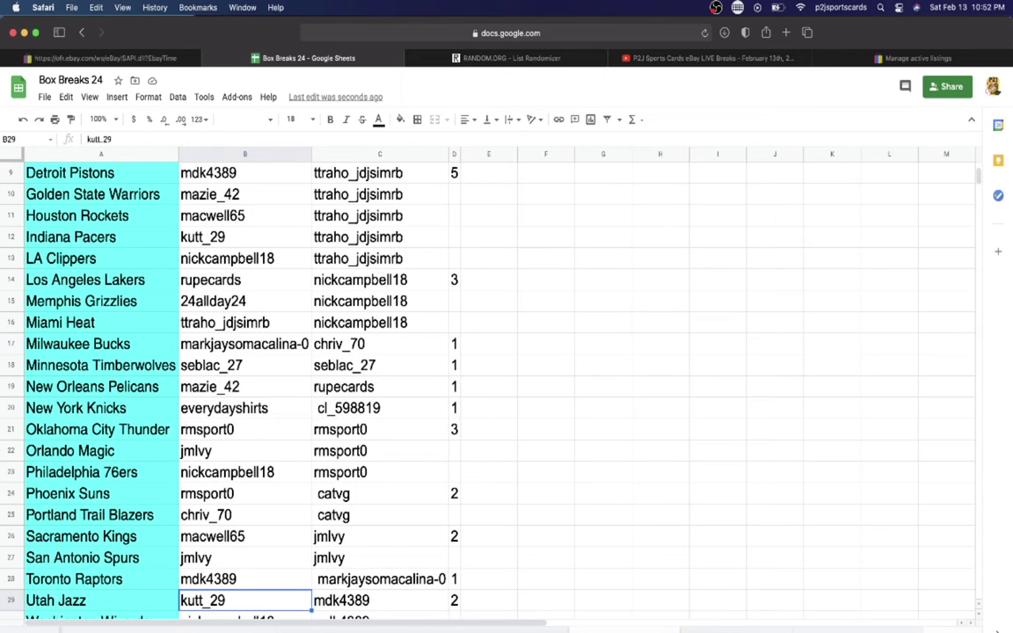
{"action": "key", "text": "Down"}
{"action": "key", "text": "Up"}
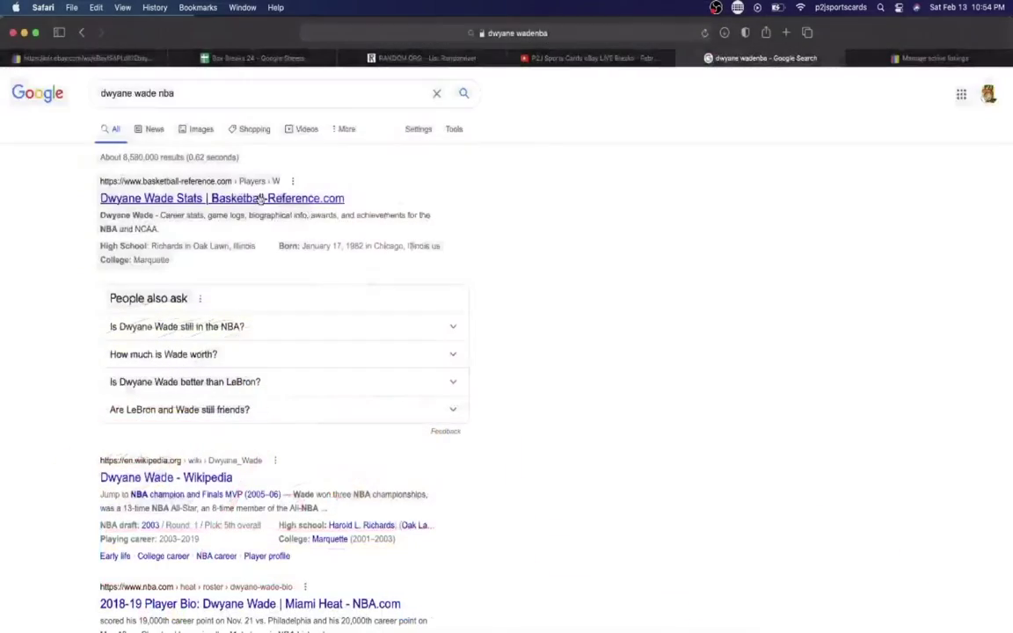
Step: Open Dwyane Wade's Basketball-Reference stats and follow the 2003-04 MIA link to the Heat roster
{"action": "left_click", "coordinate": [185, 188]}
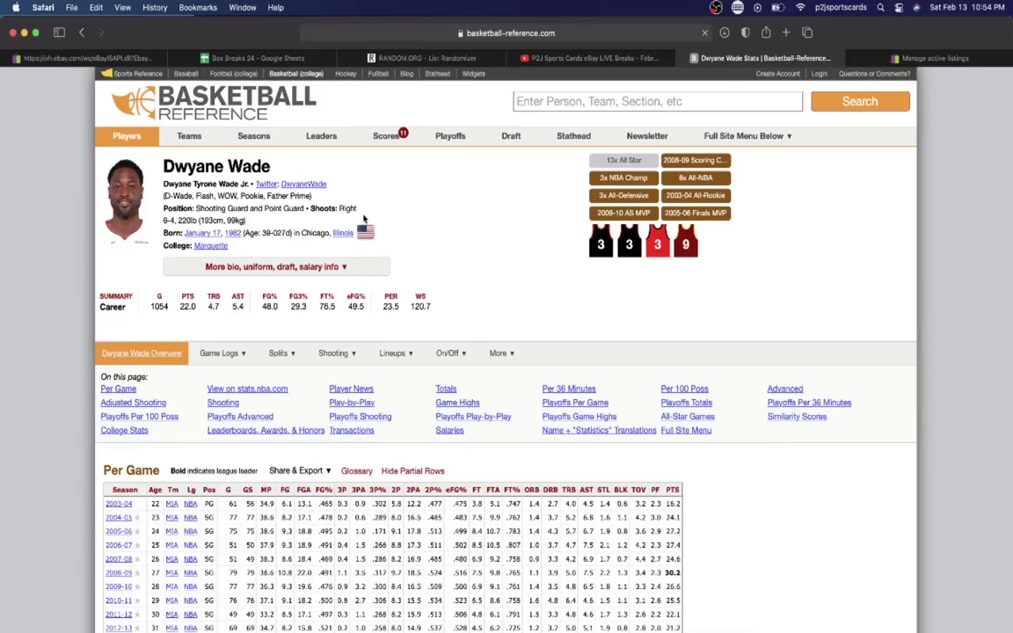
{"action": "scroll", "coordinate": [255, 176], "scroll_direction": "down", "scroll_amount": 5}
{"action": "scroll", "coordinate": [254, 182], "scroll_direction": "down", "scroll_amount": 2}
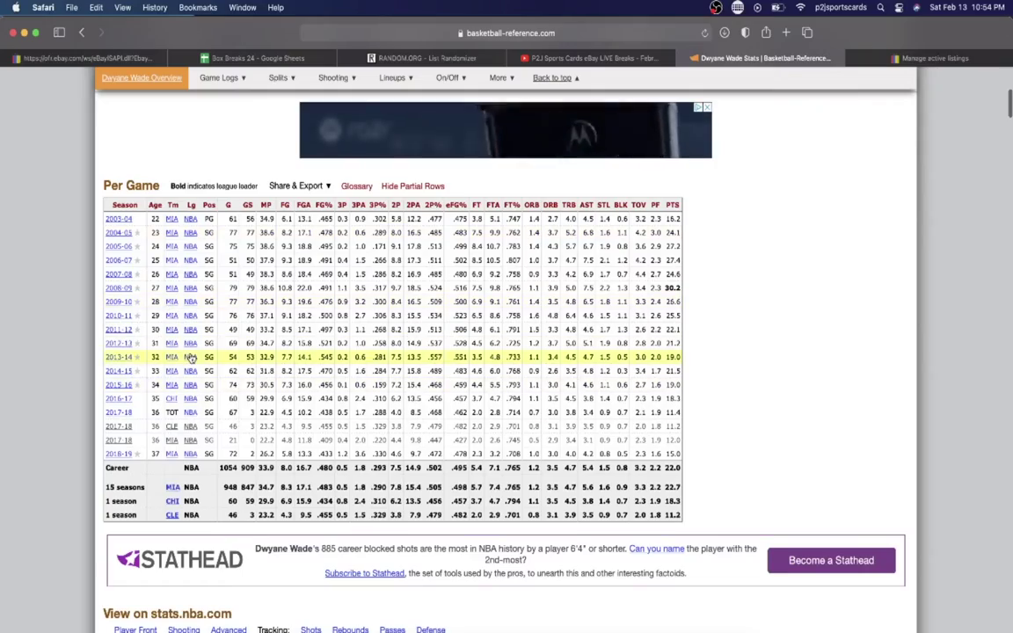
{"action": "scroll", "coordinate": [191, 357], "scroll_direction": "up", "scroll_amount": 1}
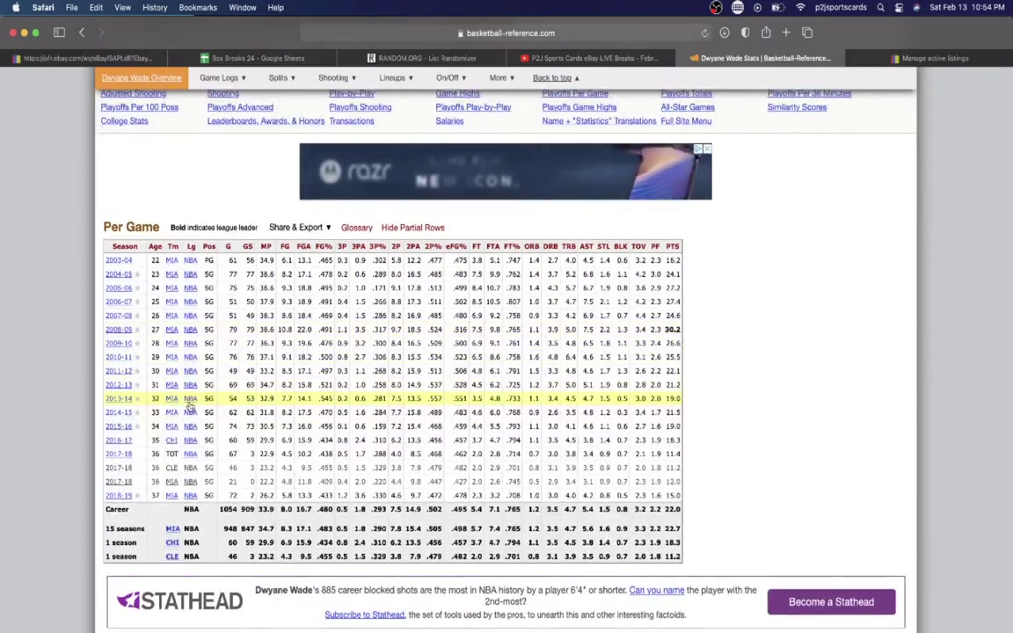
{"action": "scroll", "coordinate": [190, 407], "scroll_direction": "up", "scroll_amount": 4}
{"action": "left_click", "coordinate": [172, 414]}
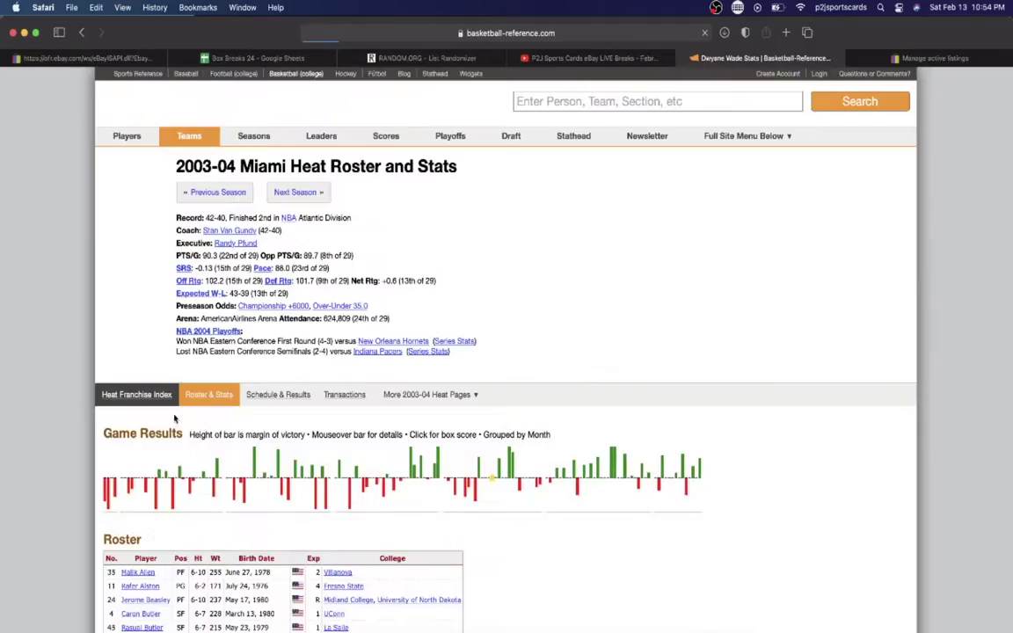
Step: Bold the Miami Heat winner's username in cell B16 of Box Breaks 24
{"action": "left_click", "coordinate": [258, 60]}
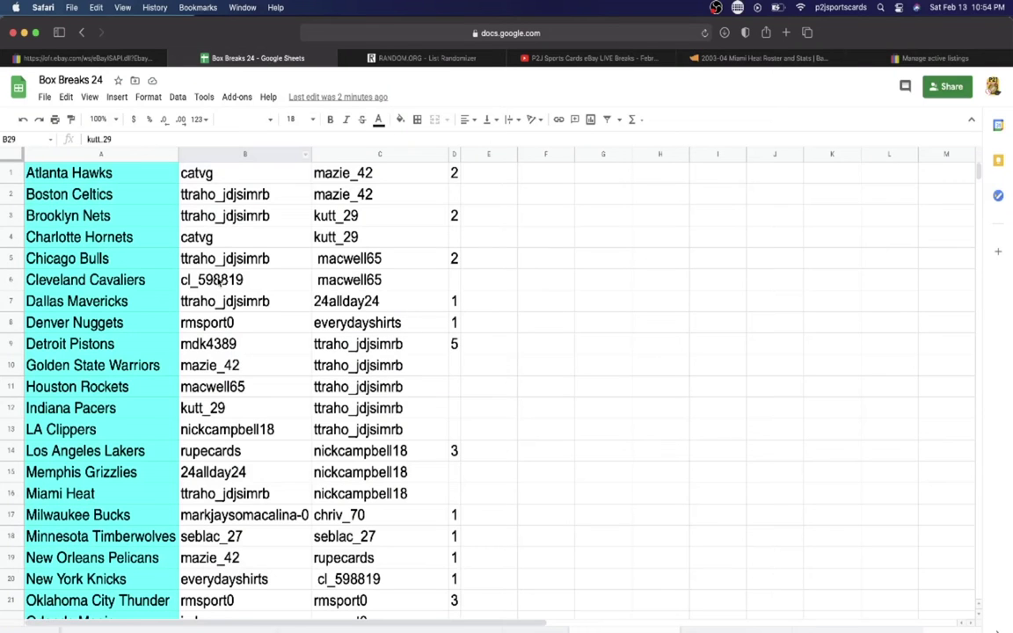
{"action": "left_click", "coordinate": [233, 493]}
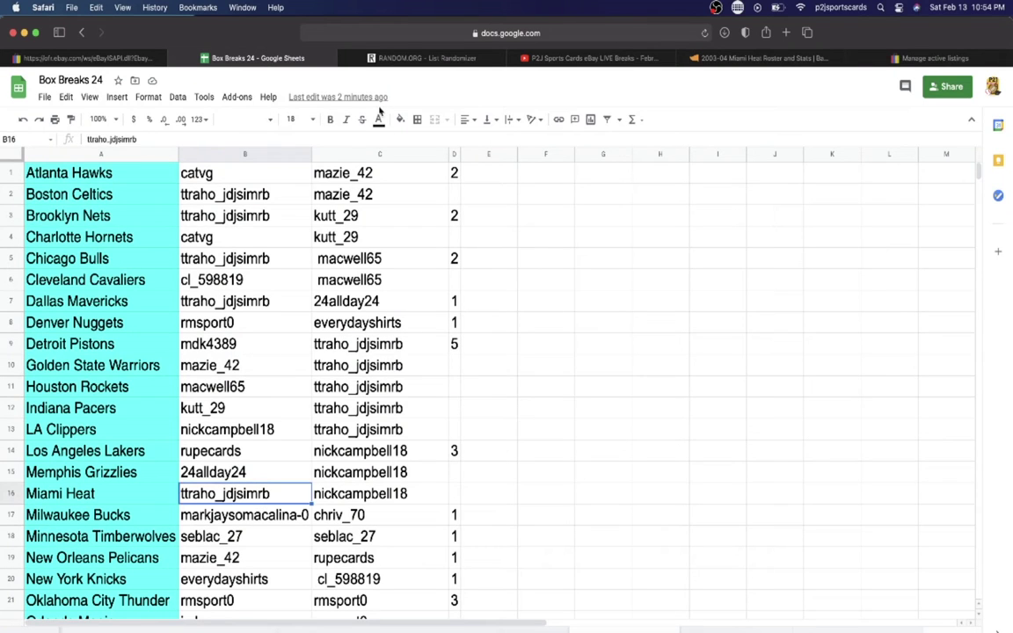
{"action": "left_click", "coordinate": [330, 120]}
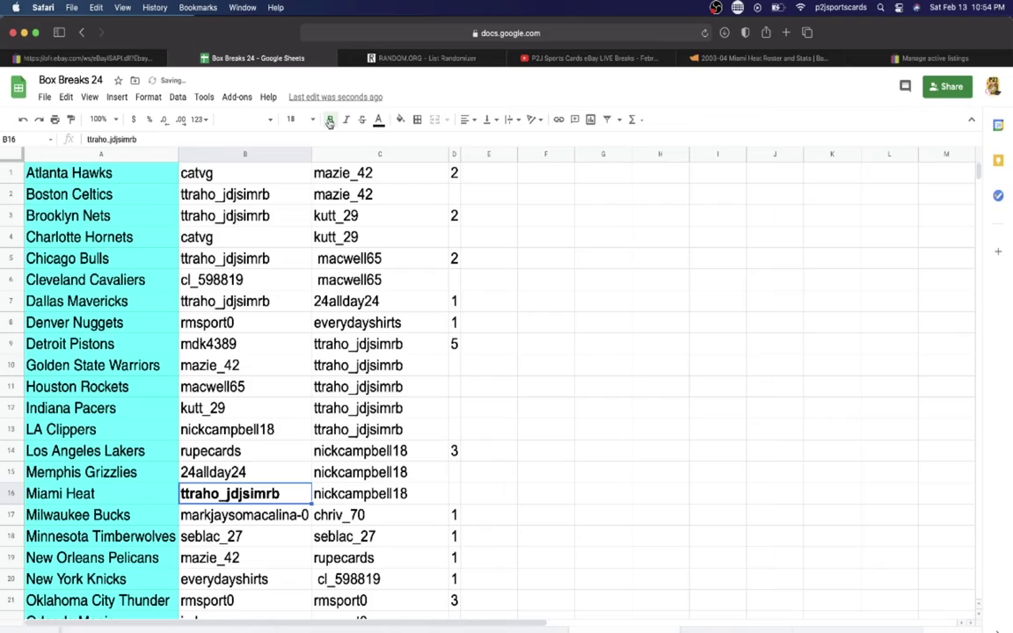